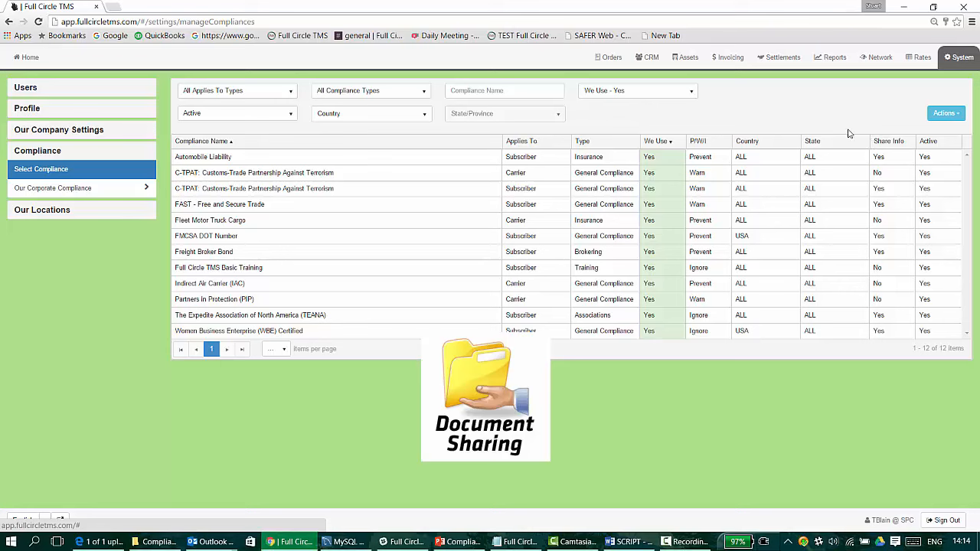
Filter the compliance list to carrier compliances marked We Use - No and open the FMCSA DOT Number entry
left_click(630, 93)
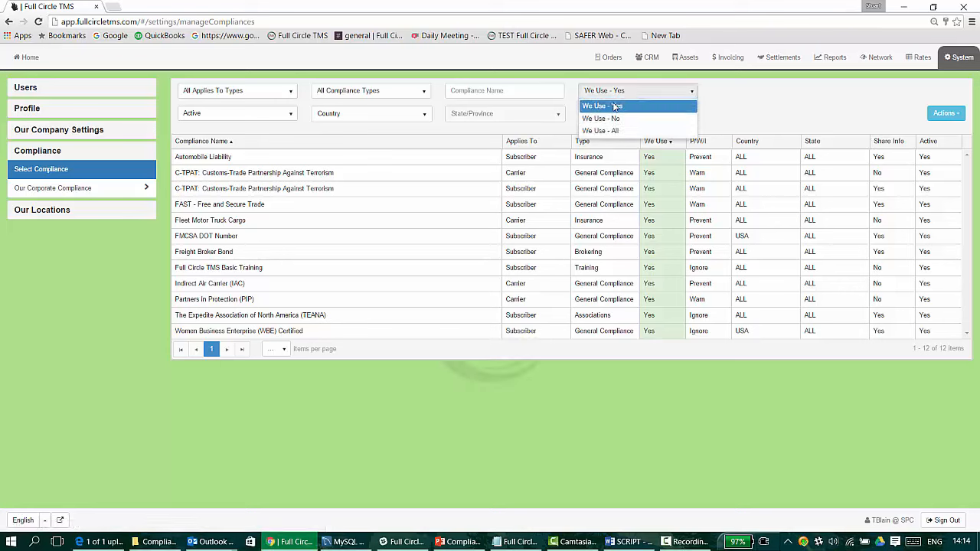
left_click(610, 120)
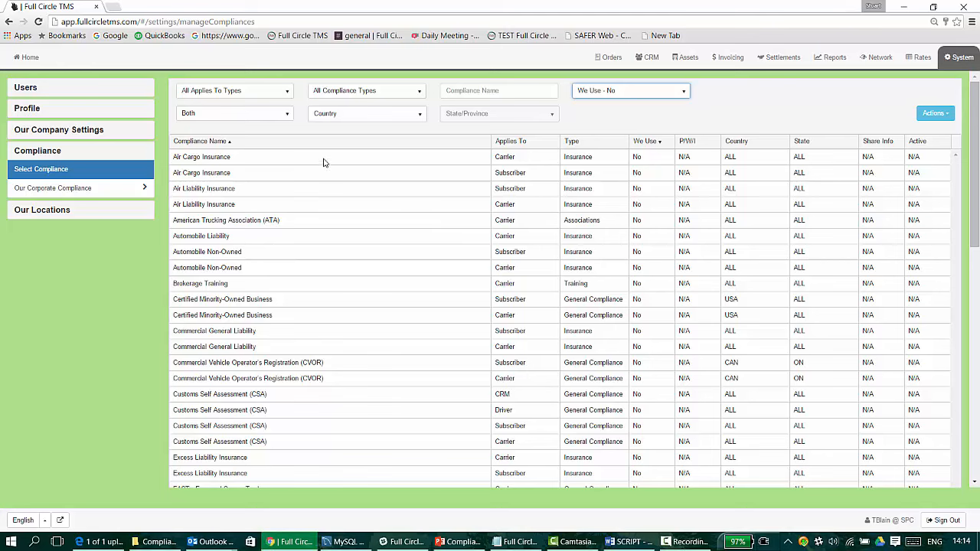
left_click(284, 92)
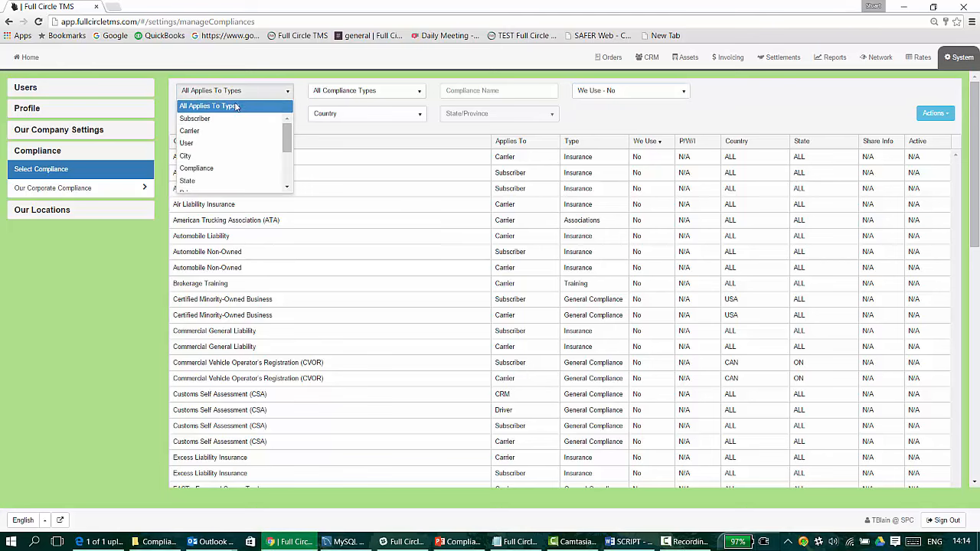
left_click(198, 131)
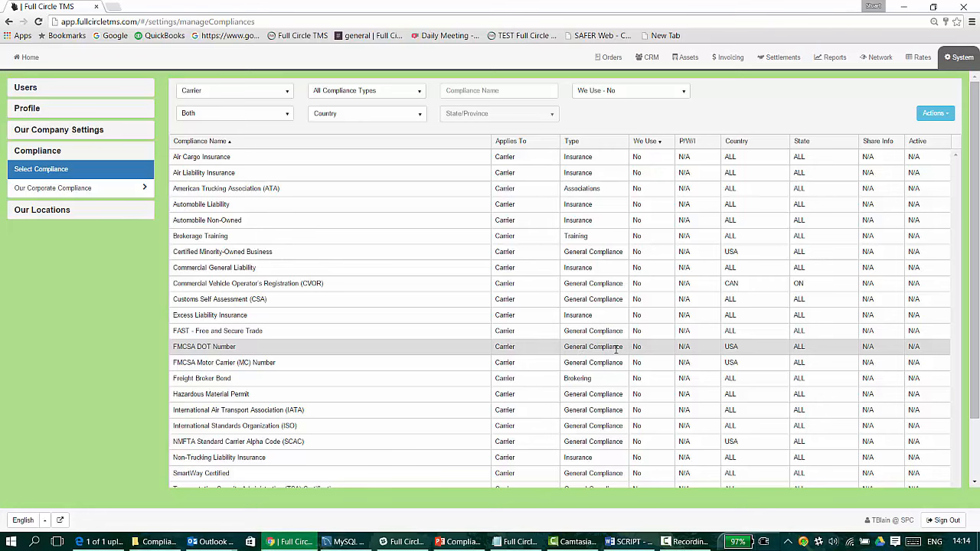
triple_click(417, 353)
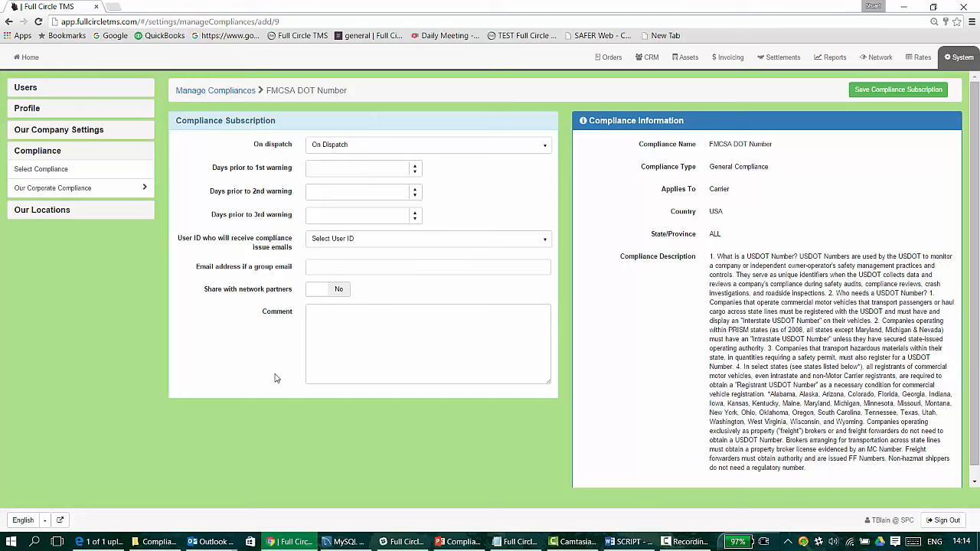
Set the On dispatch action to Warn and the three warnings to 60, 20 and 5 days prior
left_click(315, 145)
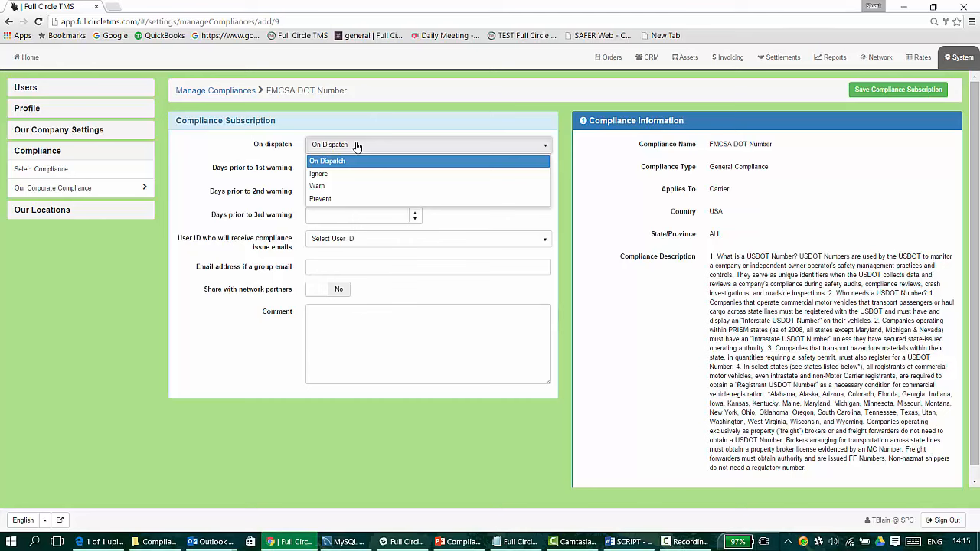
left_click(317, 186)
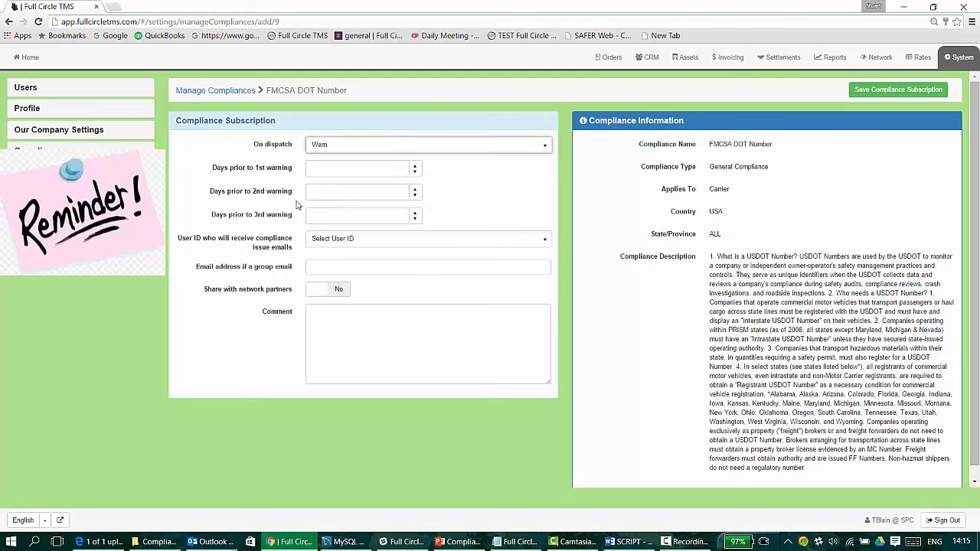
left_click(314, 168)
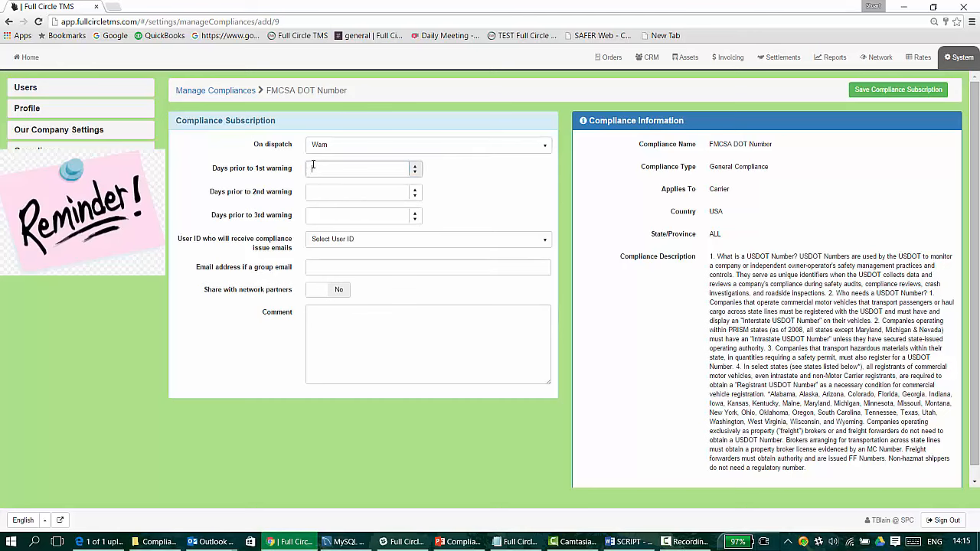
type("60")
left_click(330, 192)
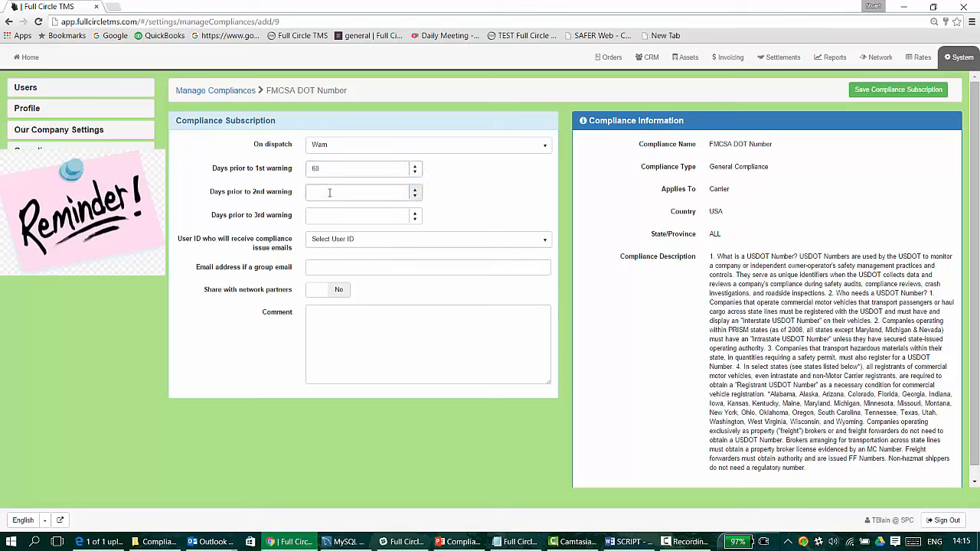
left_click(335, 216)
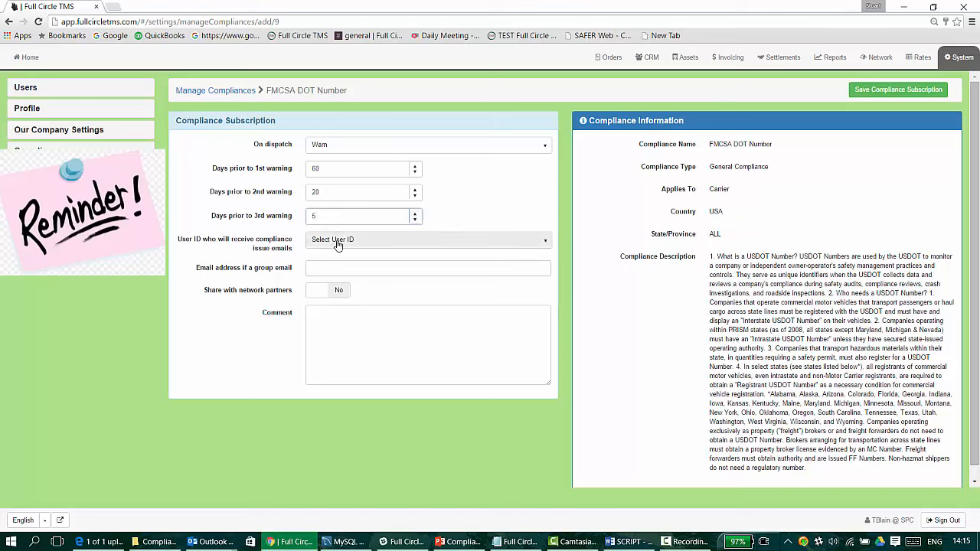
Select the user who will receive compliance issue emails and enter the group email address
left_click(337, 240)
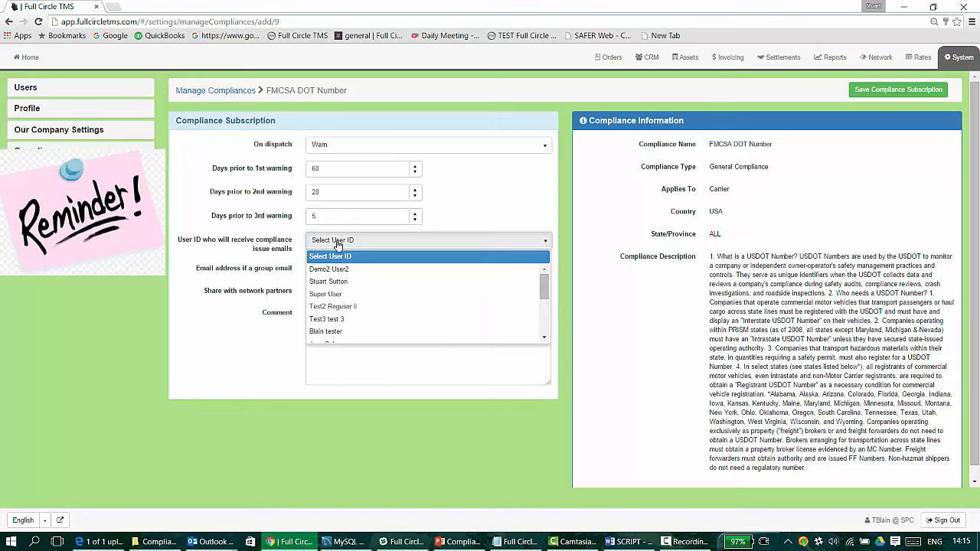
left_click(344, 334)
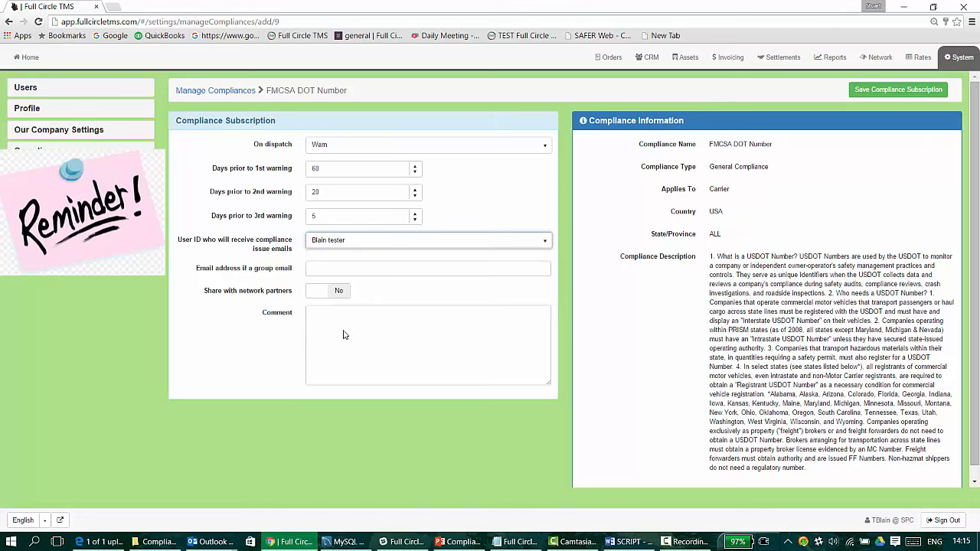
left_click(328, 265)
type("a")
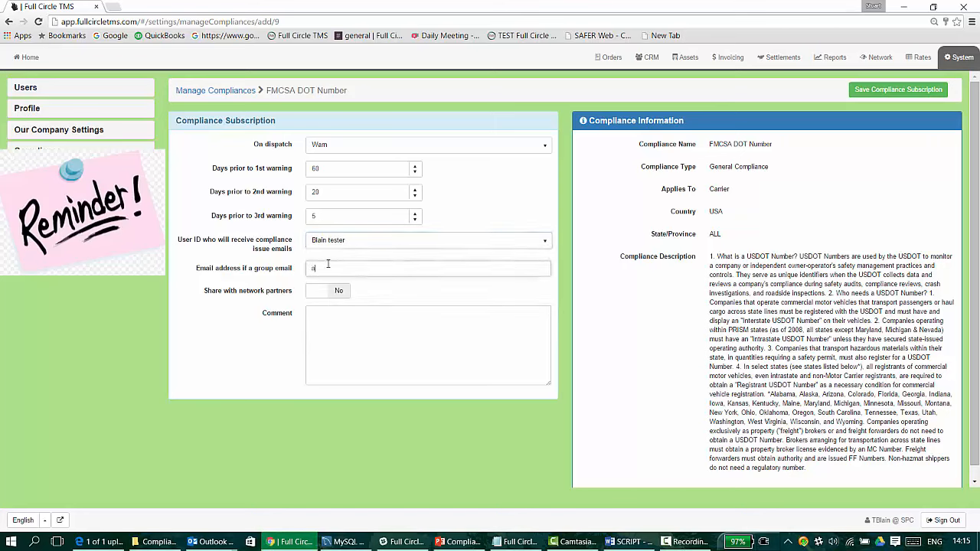
type("le")
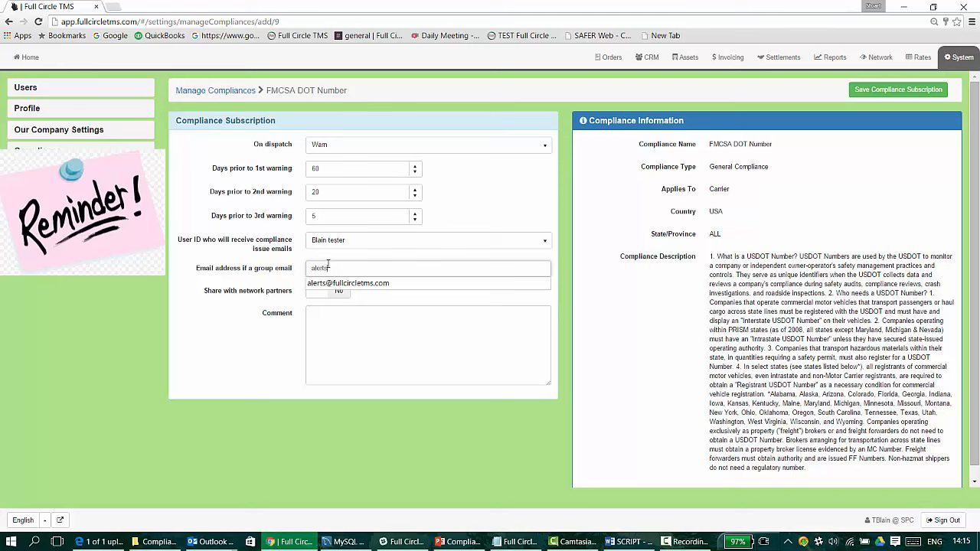
type("rts")
left_click(333, 284)
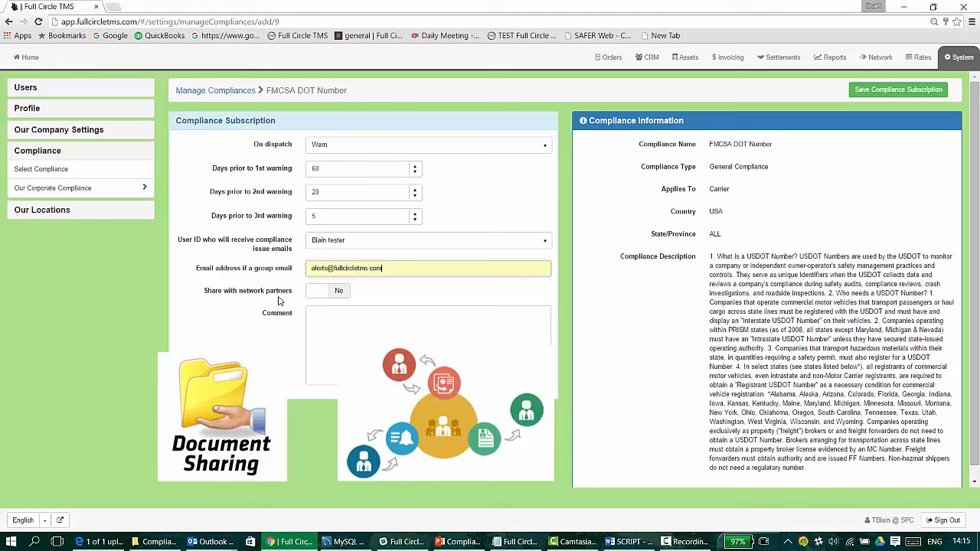
Enter the comment "comment" and save the compliance subscription with network partner sharing set to No
left_click(331, 294)
left_click(340, 298)
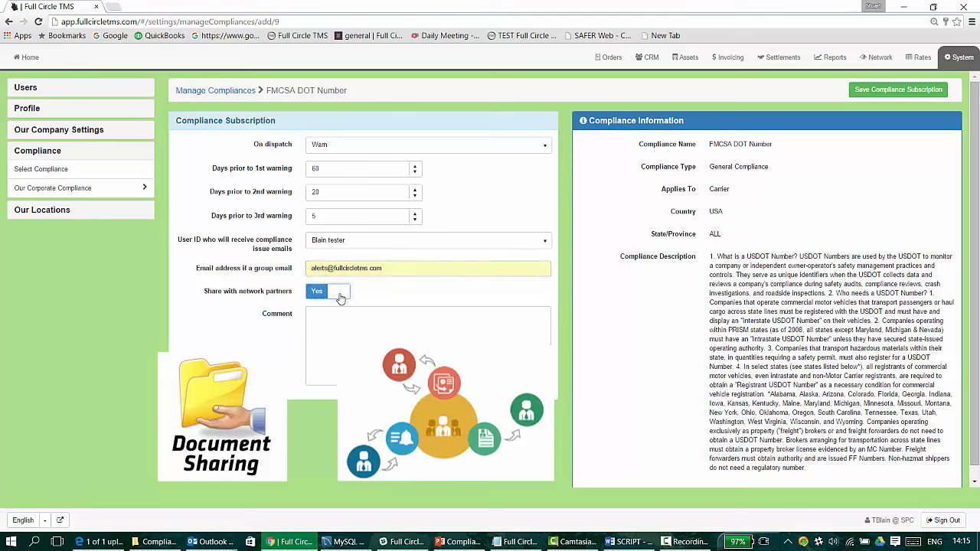
left_click(340, 298)
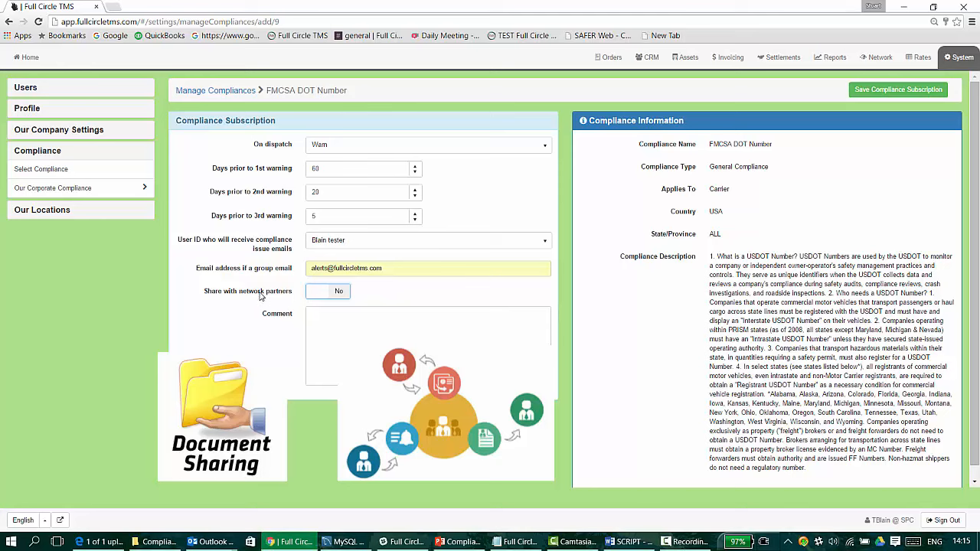
mouse_move(261, 297)
left_click(339, 320)
type("c")
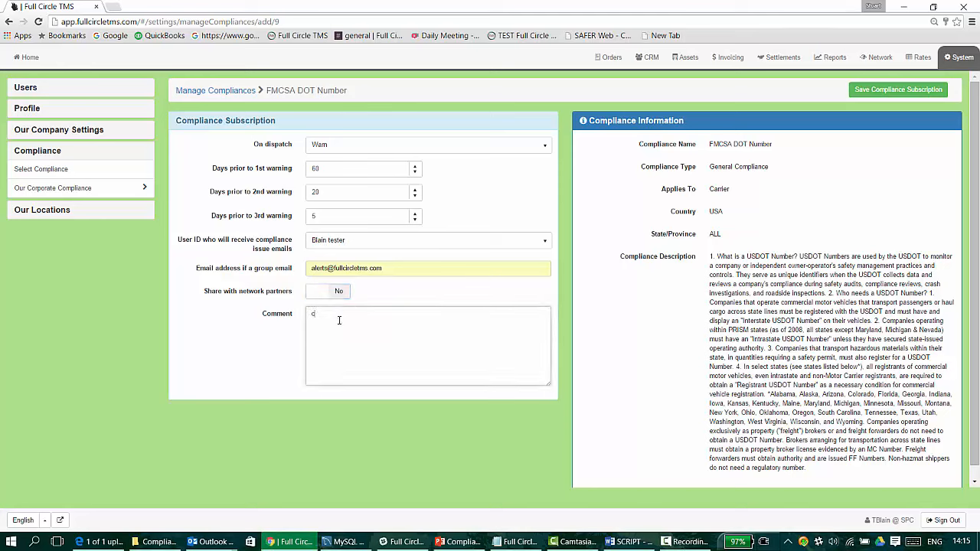
type("omment")
left_click(874, 95)
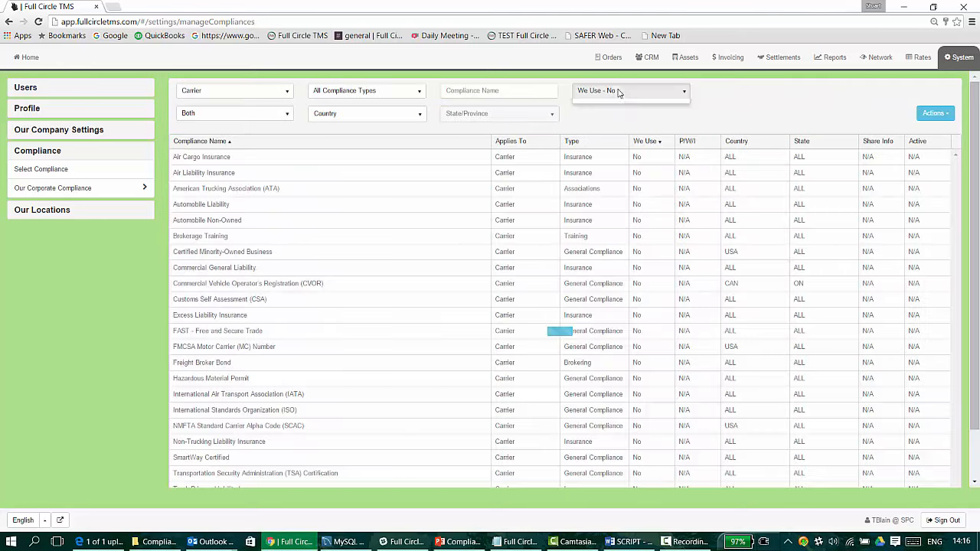
Filter the carrier compliance list to We Use - Yes and check for the FMCSA DOT Number entry
left_click(613, 93)
left_click(610, 106)
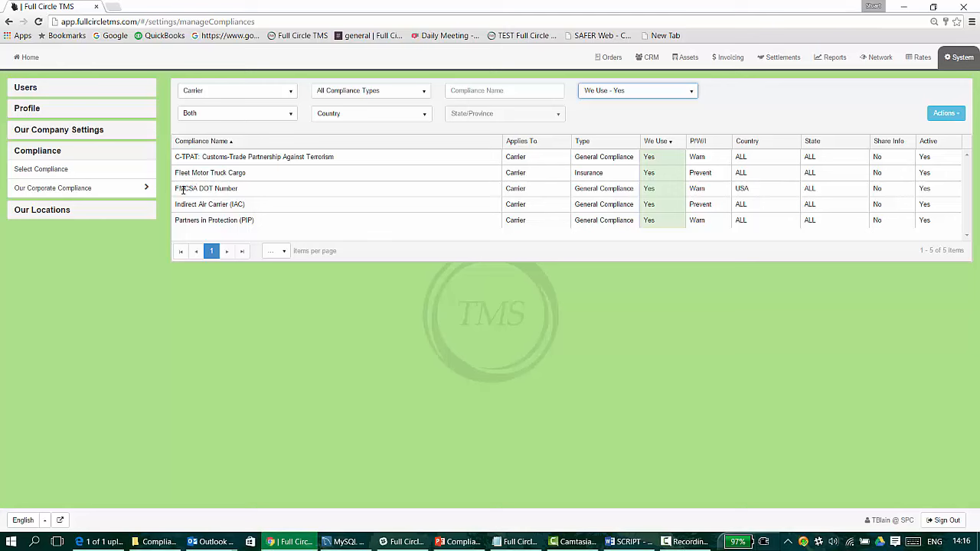
left_click_drag(183, 190, 273, 189)
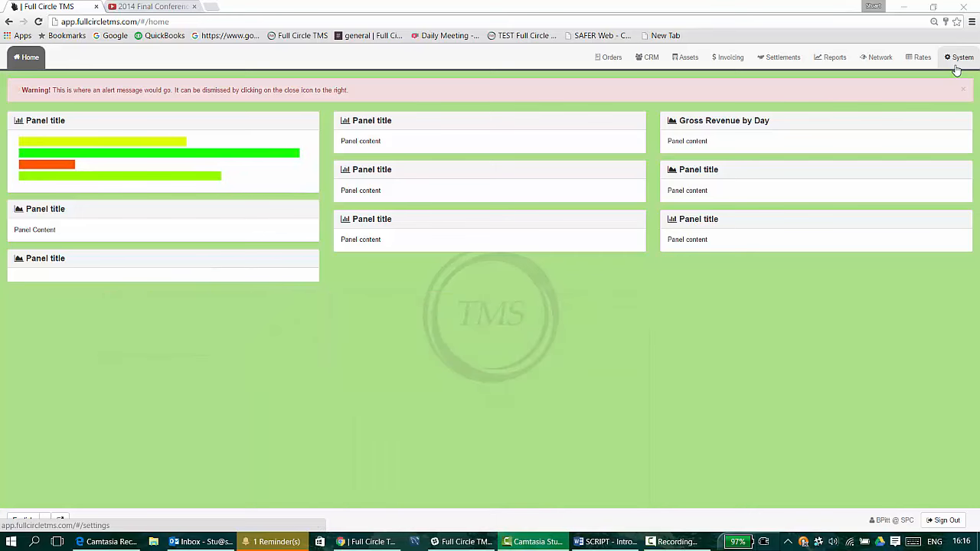
Open the corporate compliance records of the Simple Trucking BU business unit from the system settings
left_click(956, 70)
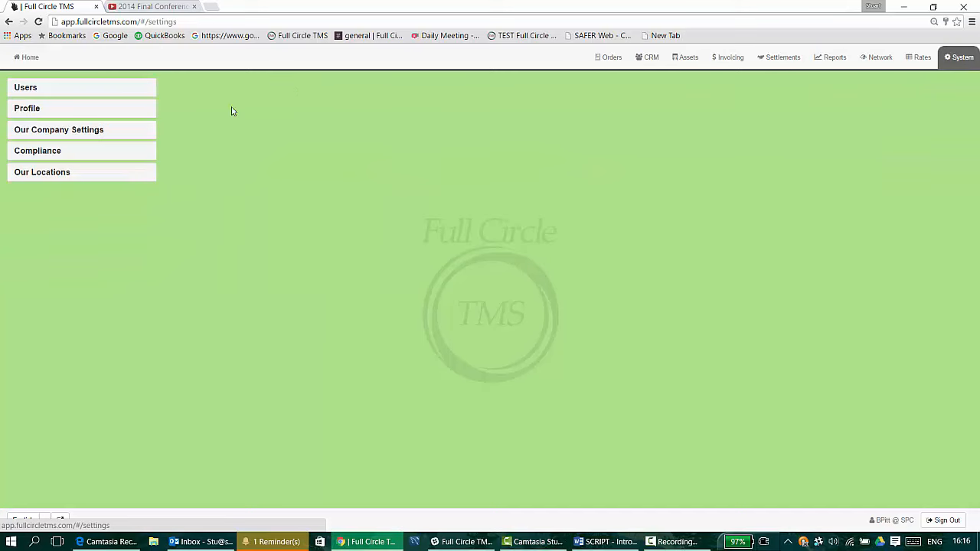
left_click(67, 157)
mouse_move(59, 189)
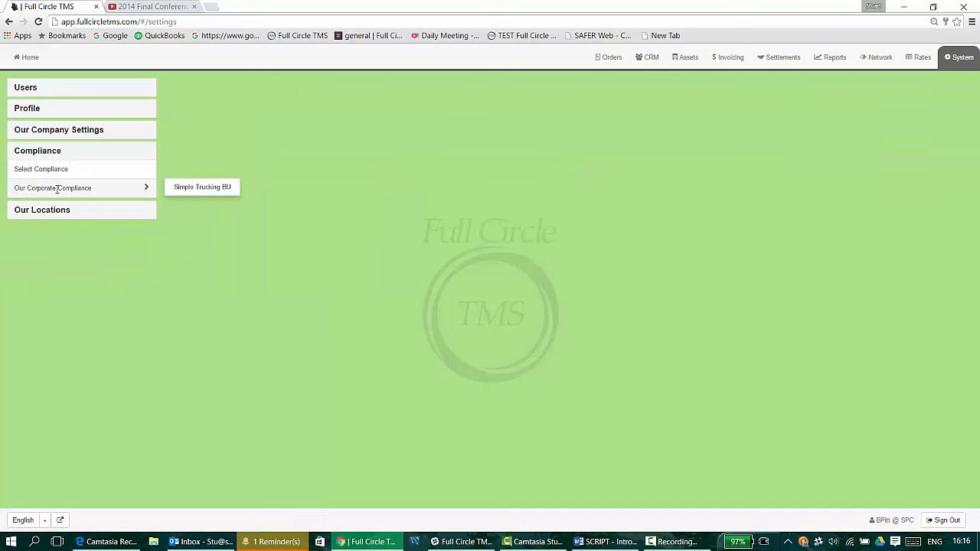
left_click(172, 195)
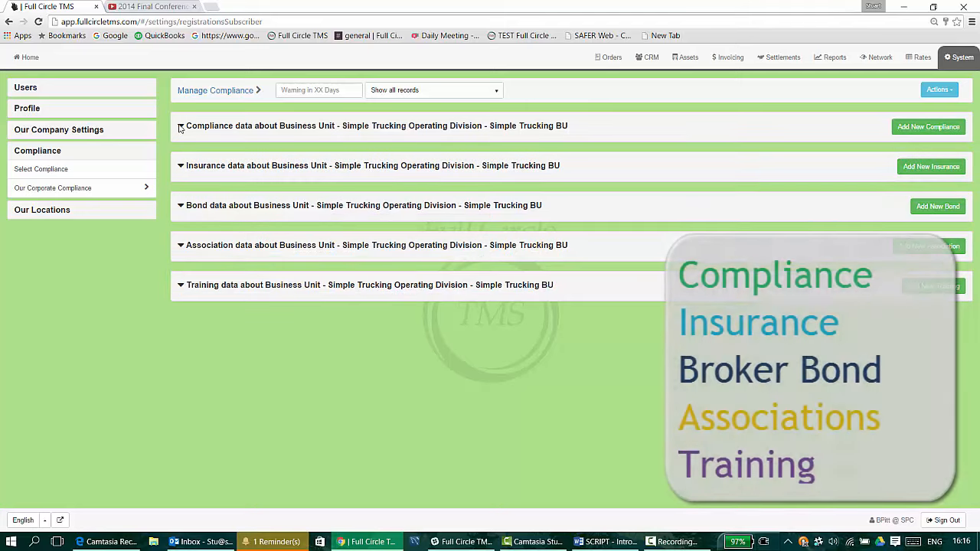
left_click(180, 126)
left_click(180, 127)
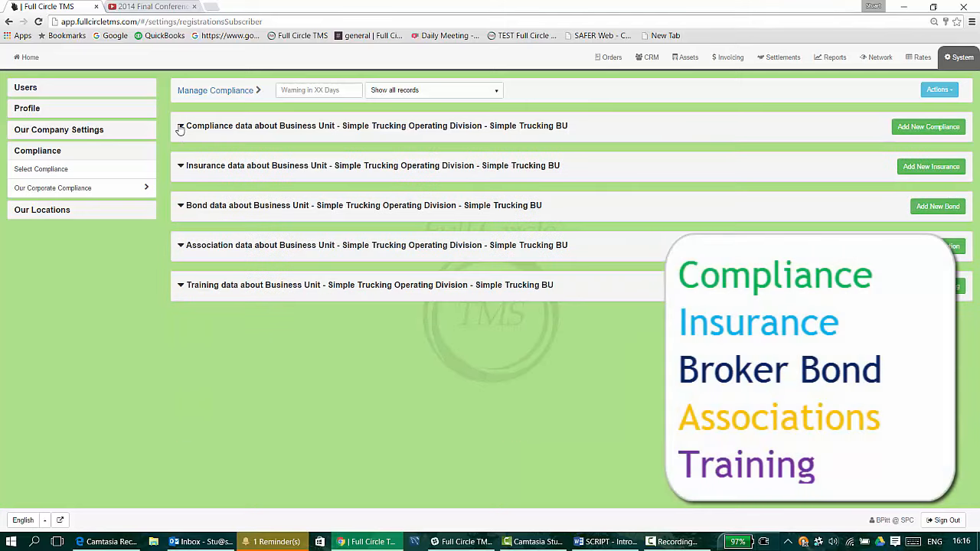
left_click(180, 127)
left_click(180, 127)
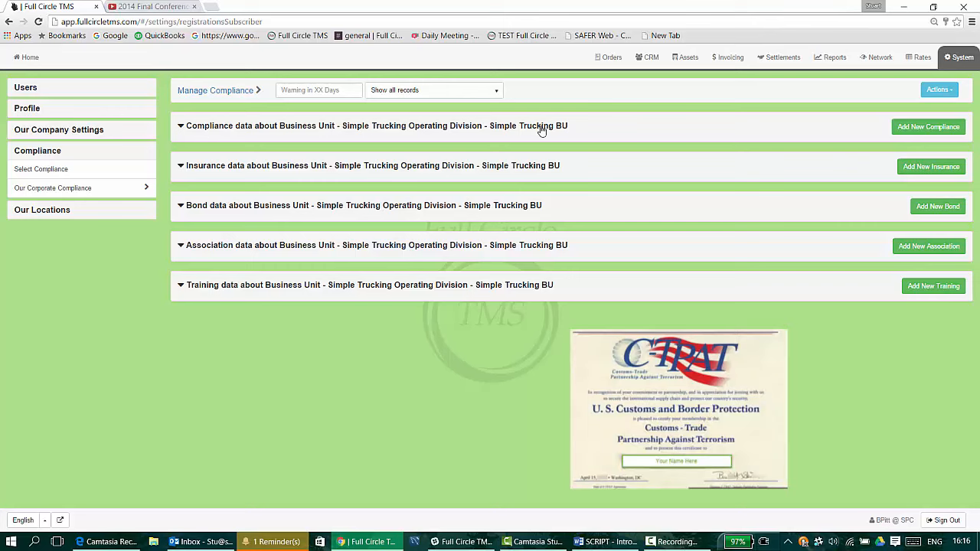
Start a new C-TPAT compliance record for the business unit, effective 11/23/2015 to 11/23/2017, with reference number 3443
left_click(913, 132)
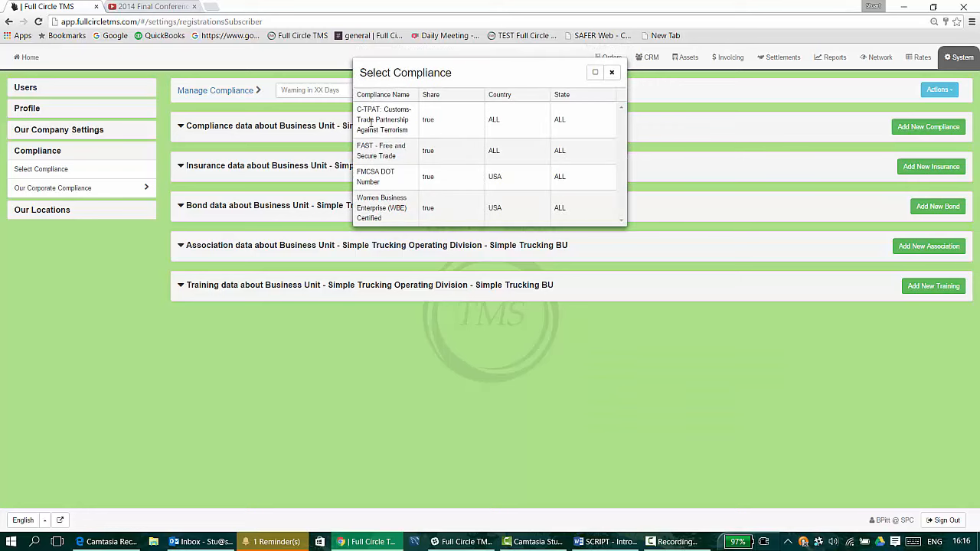
left_click(370, 122)
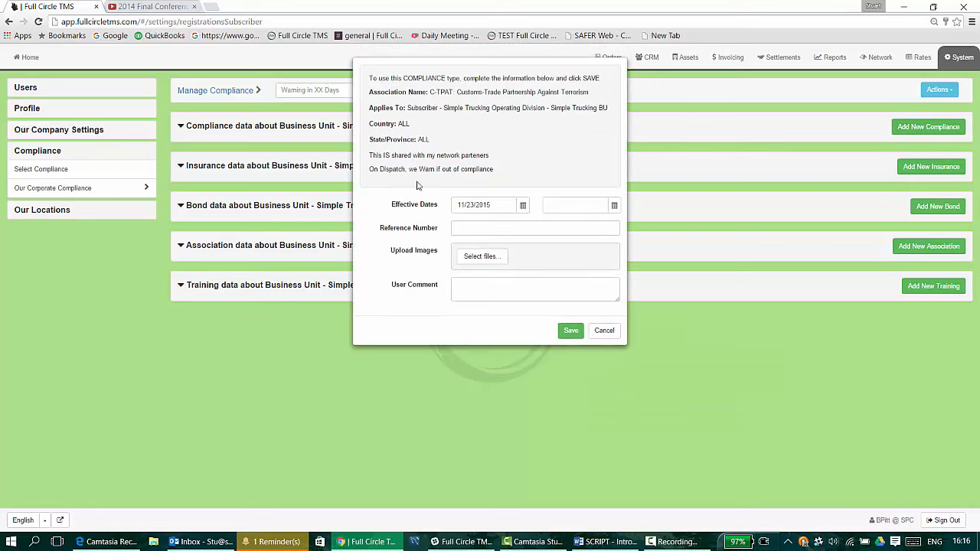
left_click(496, 204)
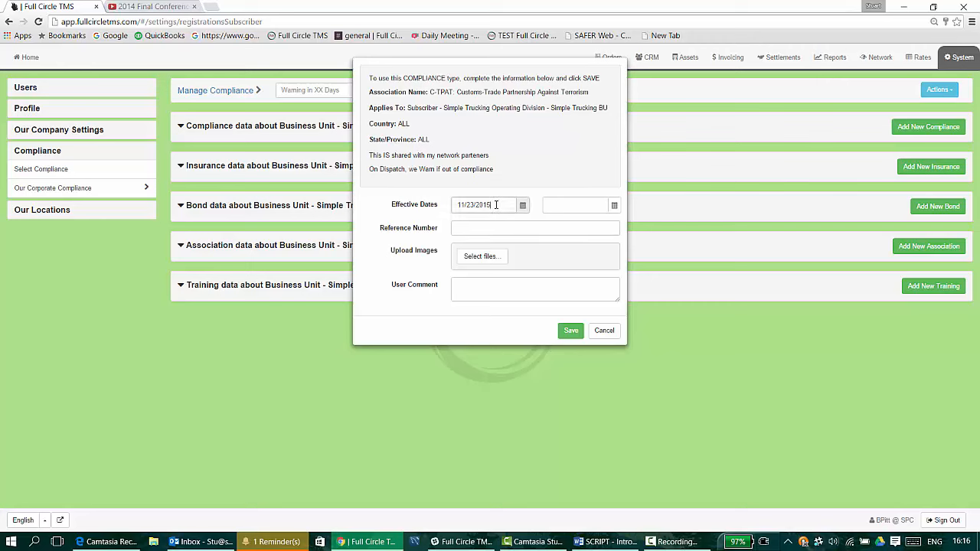
left_click(614, 207)
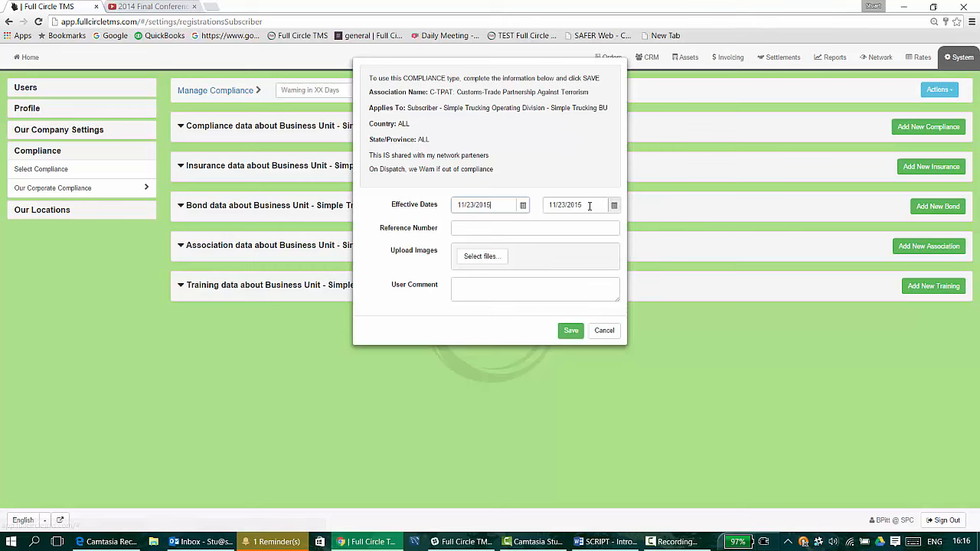
left_click(498, 229)
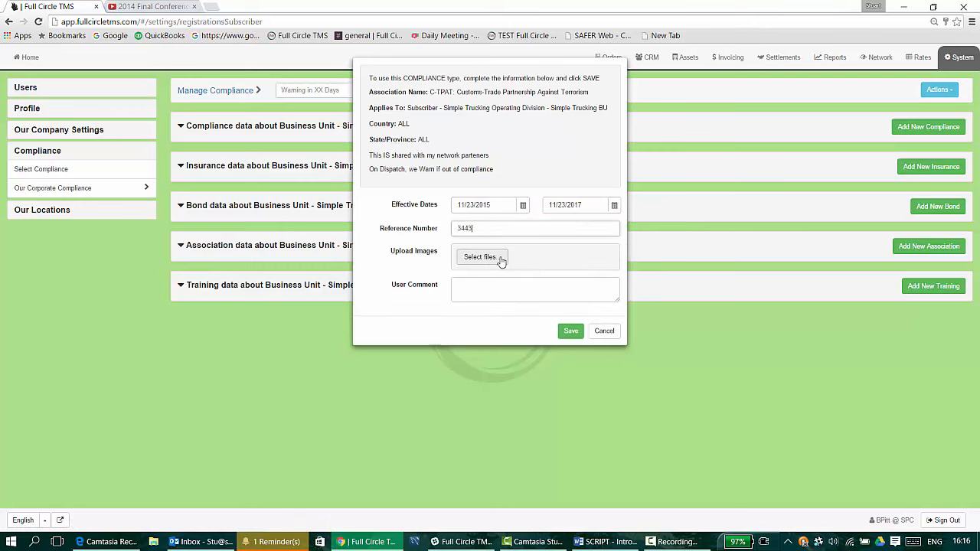
Attach the image ctpat.jpg from the Sample Compliance Documents folder and save the C-TPAT compliance record
left_click(490, 257)
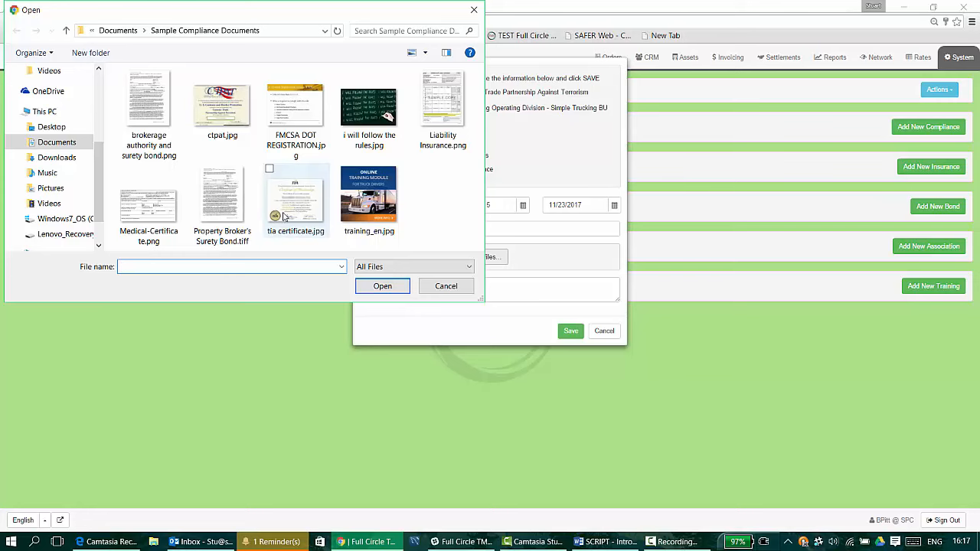
left_click(223, 113)
left_click(387, 287)
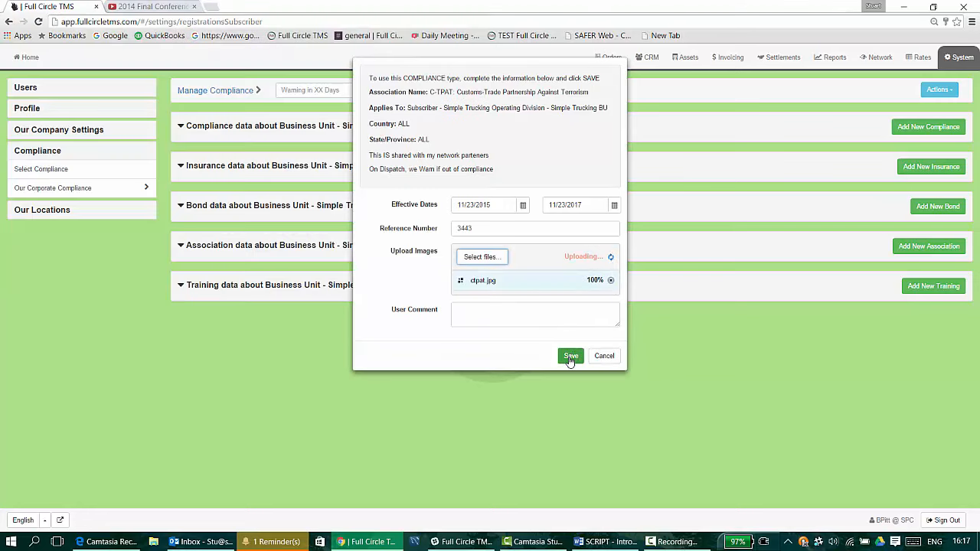
left_click(571, 357)
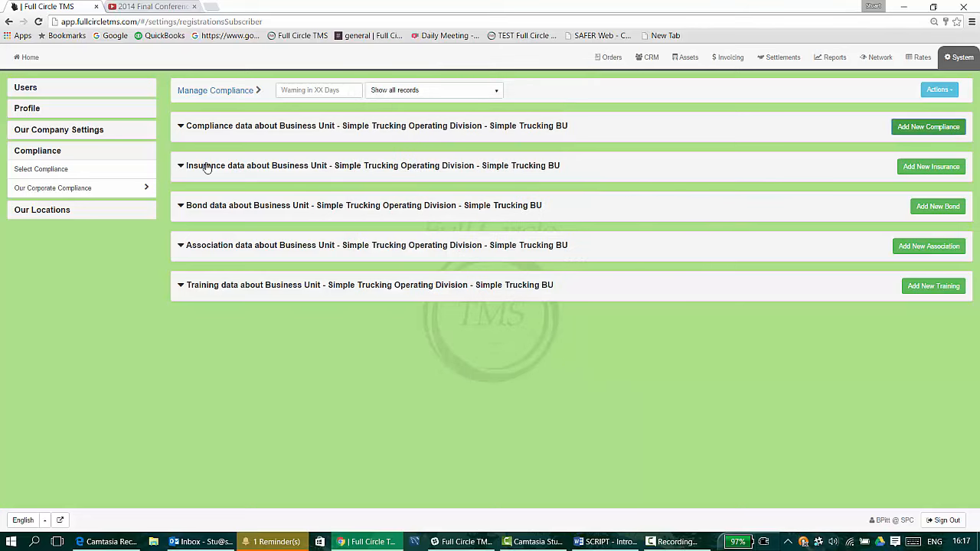
Expand the business unit's Insurance data section to view its insurance records
left_click(182, 170)
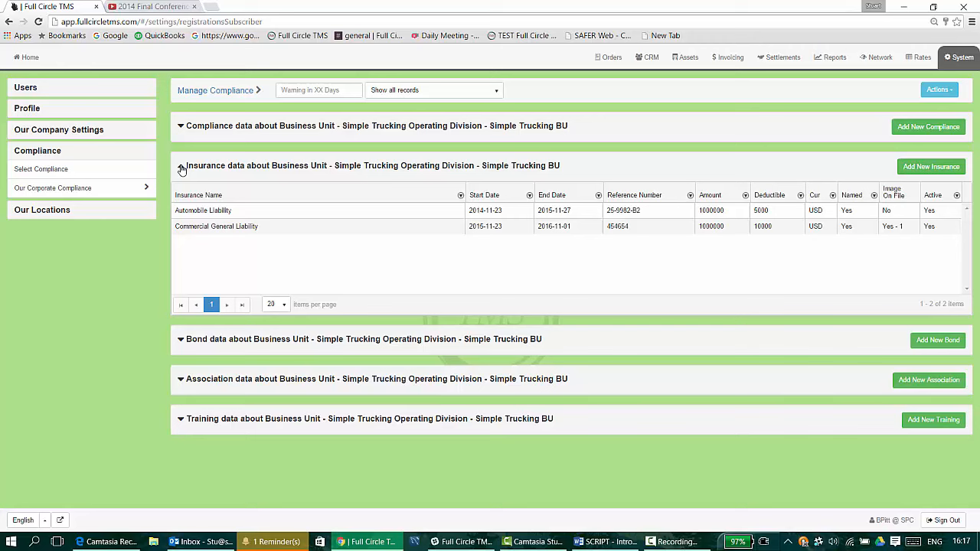
Start a new Commercial General Liability insurance record for the business unit, effective 11/23/2015 to 11/25/2016, with reference number 2324
left_click(910, 170)
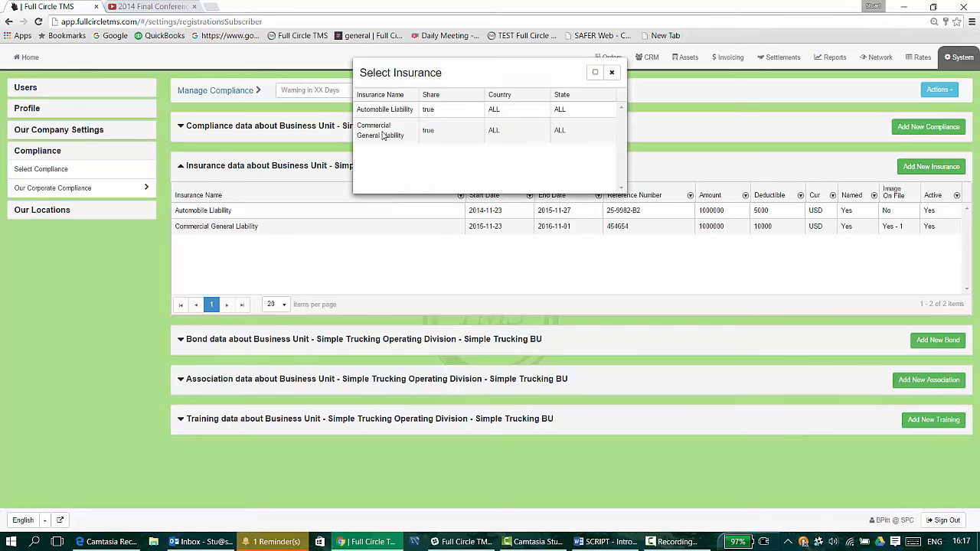
left_click(383, 136)
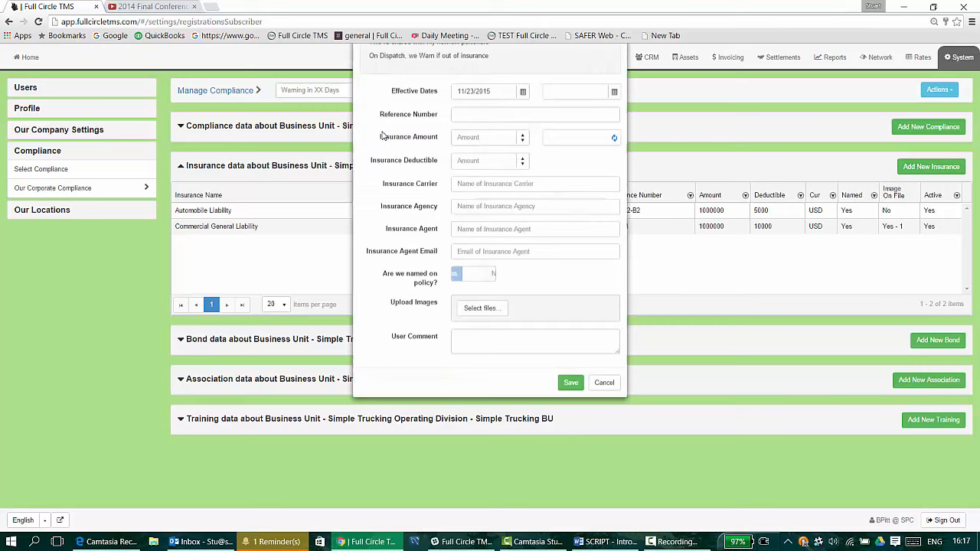
left_click(574, 206)
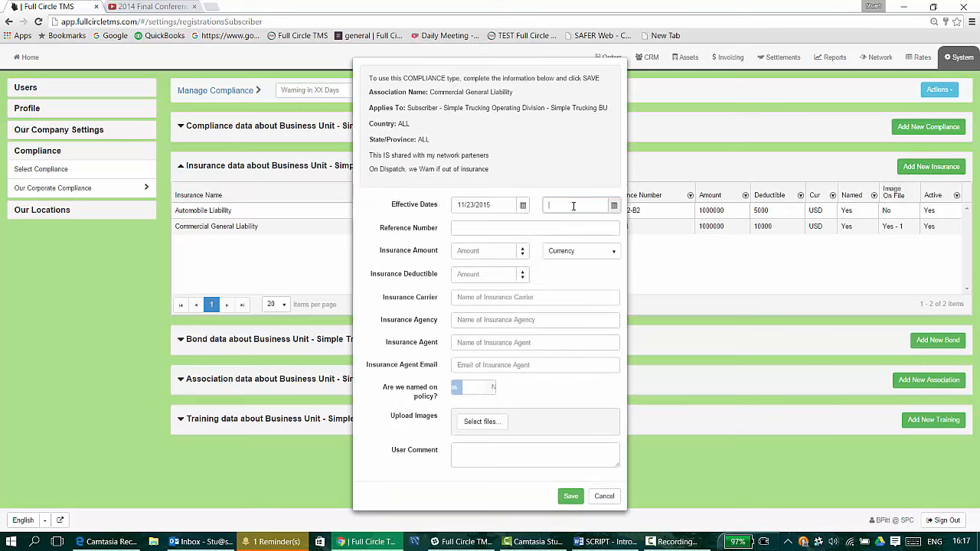
left_click(613, 206)
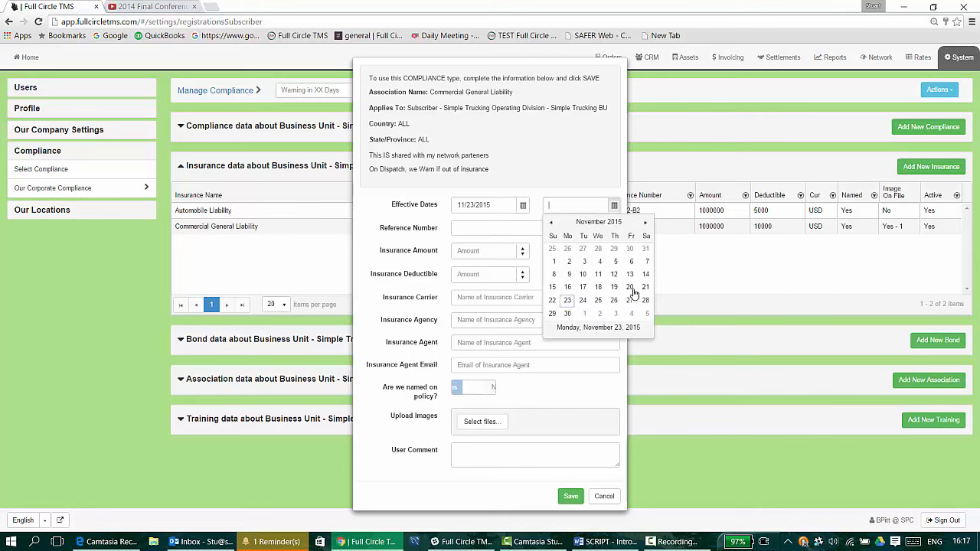
left_click(595, 301)
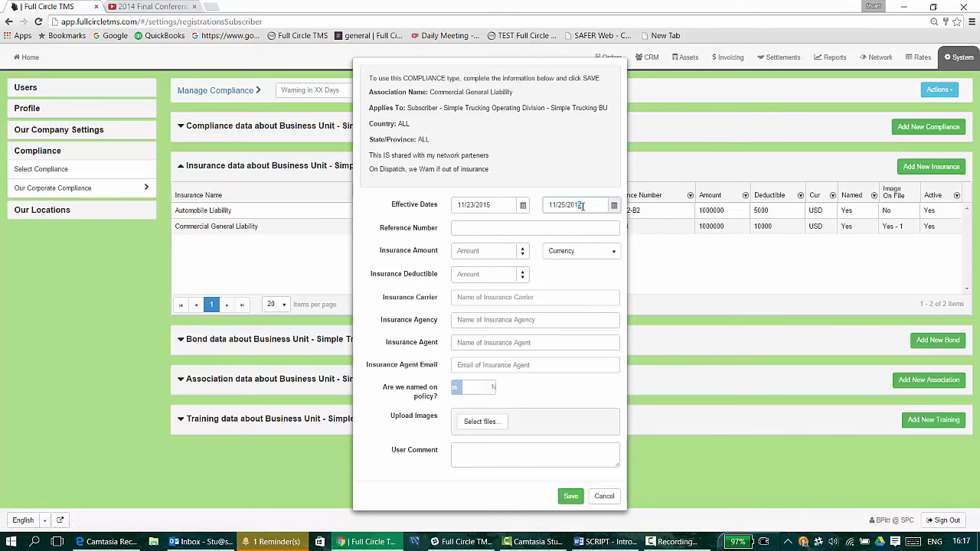
type("6")
left_click(508, 230)
type("2")
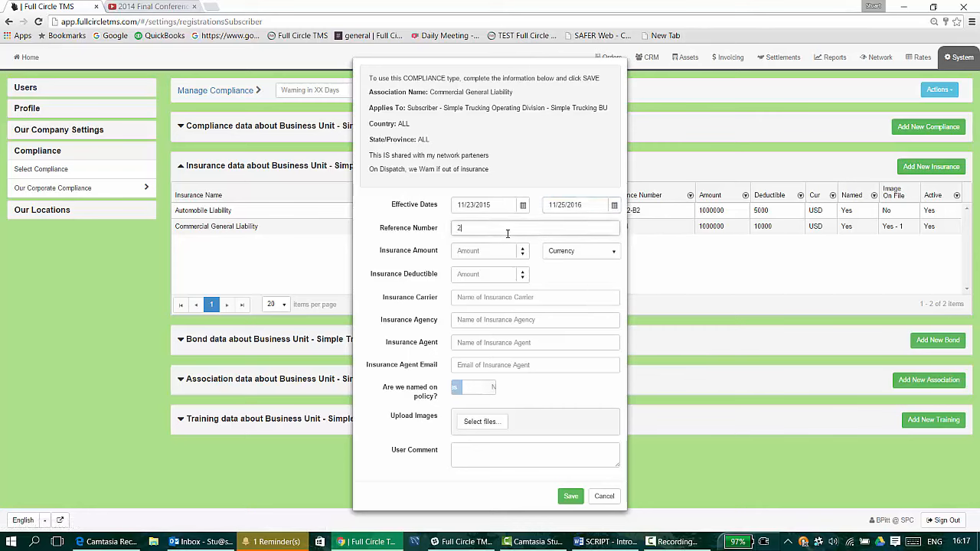
type("324")
Set the insurance amount to 900,000.00 USD and the insurance deductible to 9,000.00
left_click(495, 251)
type("900,000.00")
key("Tab")
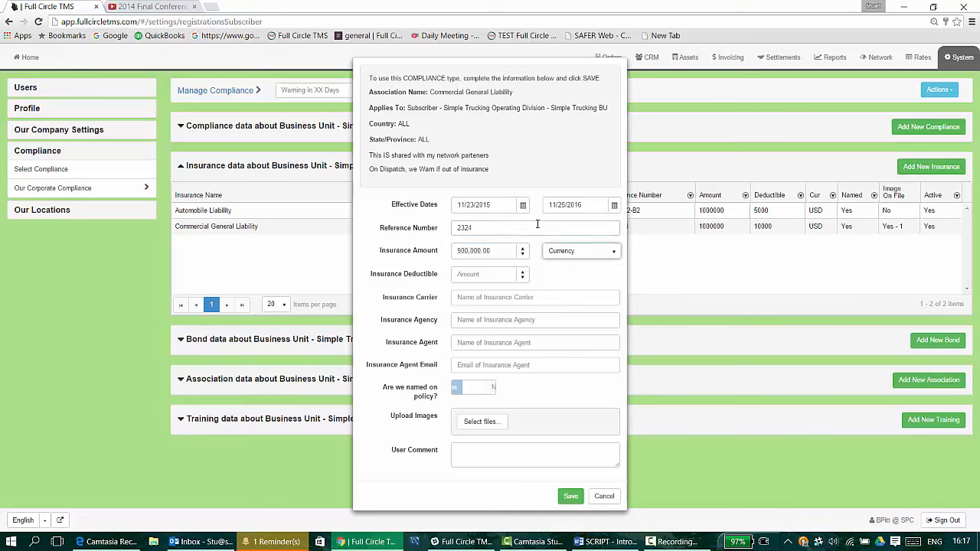
key("Down")
key("Tab")
type("90")
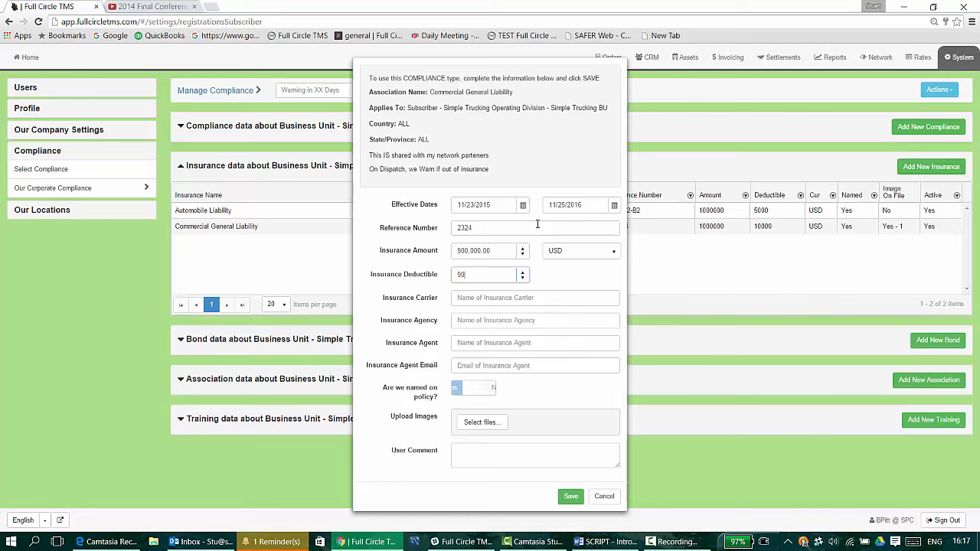
key("Tab")
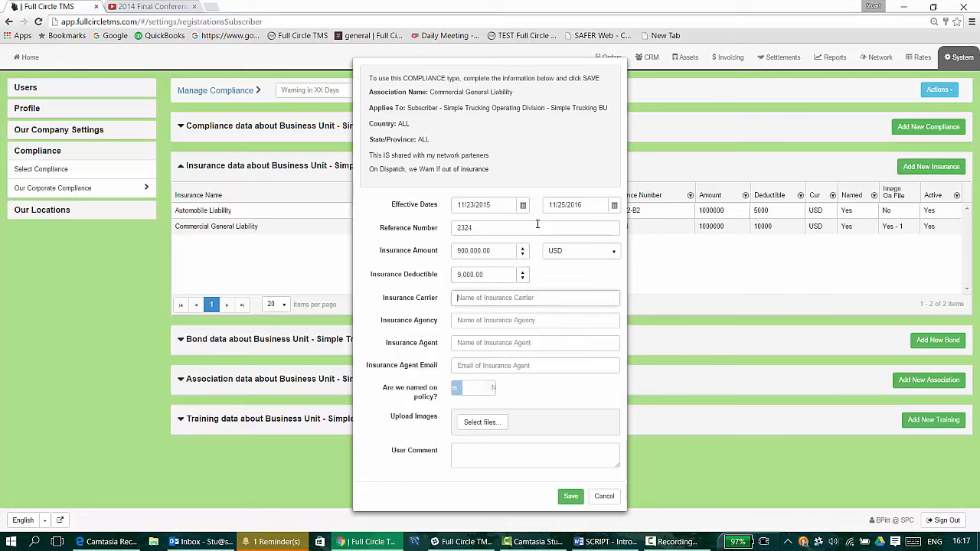
Enter abc as the insurance carrier, agency and agent, and mark the company as named on the policy
type("abc")
key("Tab")
type("ab")
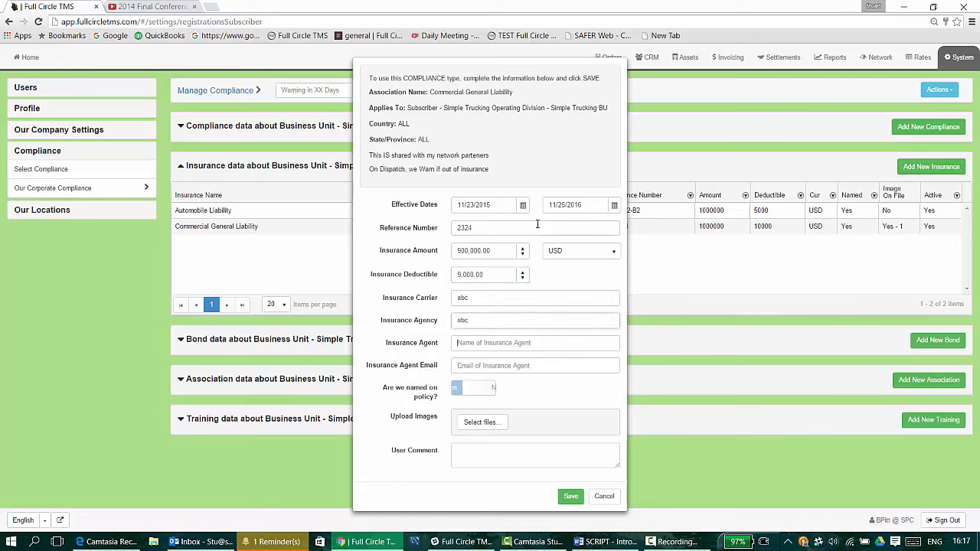
type("abc")
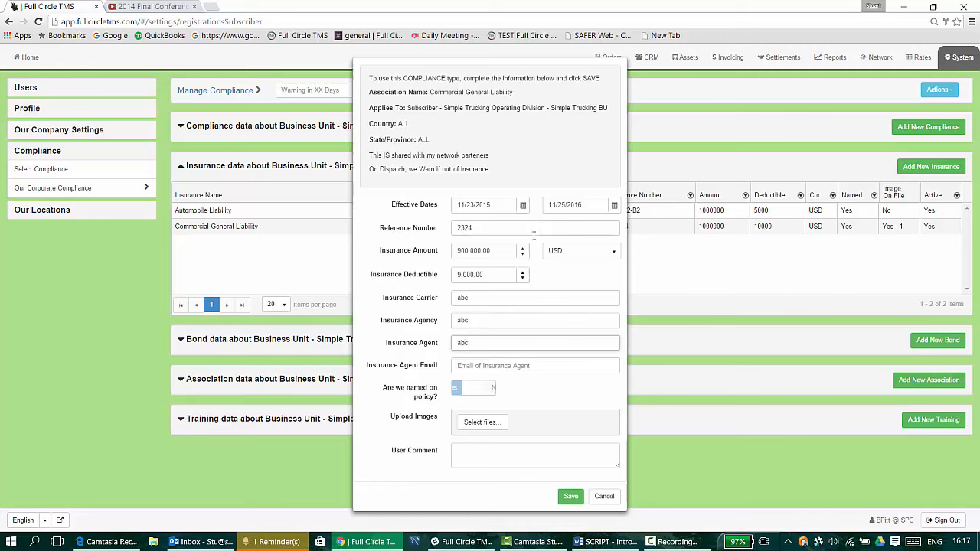
left_click(481, 391)
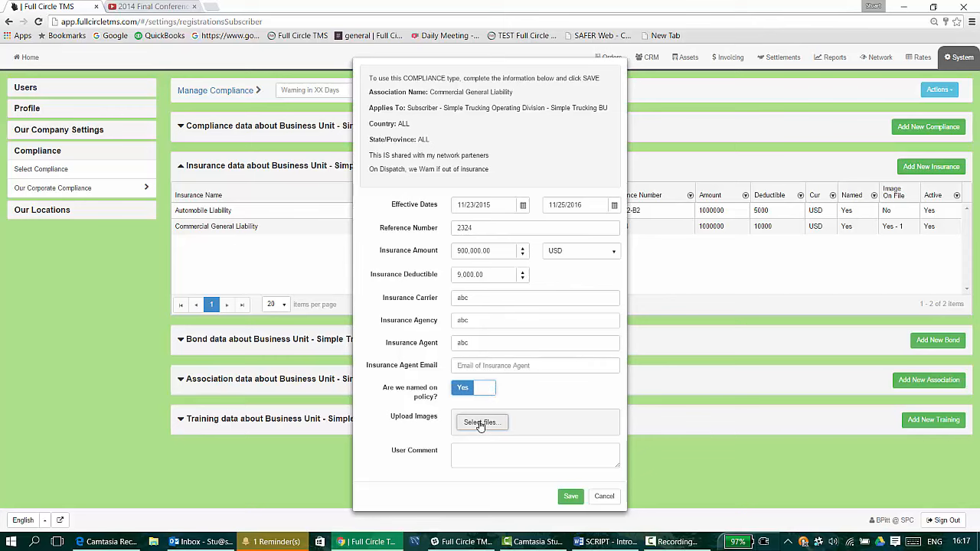
Attach the file Property Broker's Surety Bond.tiff to the insurance record, and discard the record
left_click(481, 423)
left_click(228, 204)
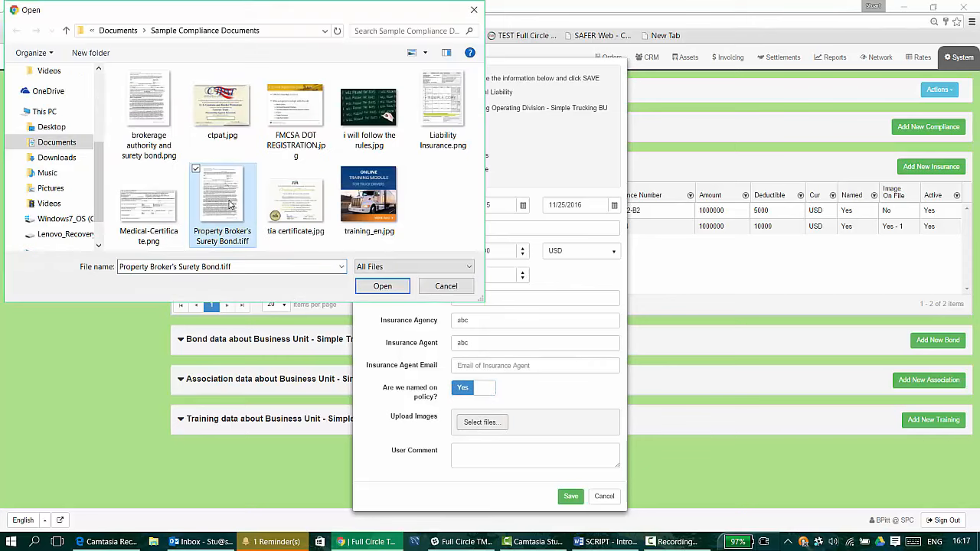
left_click(383, 286)
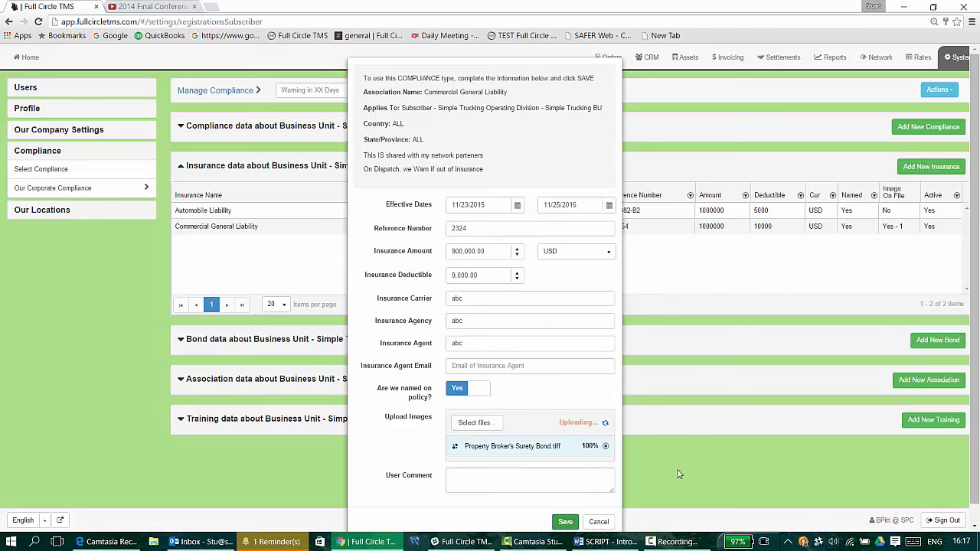
left_click(599, 522)
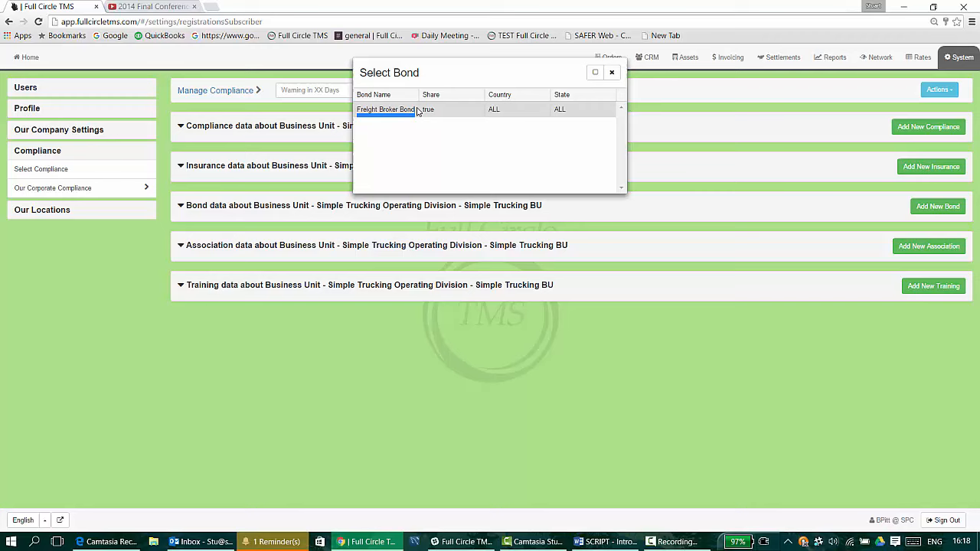
Start a new Freight Broker Bond record for the business unit, effective 11/23/2015 to 10/26/2017, with reference number 12345
left_click(418, 111)
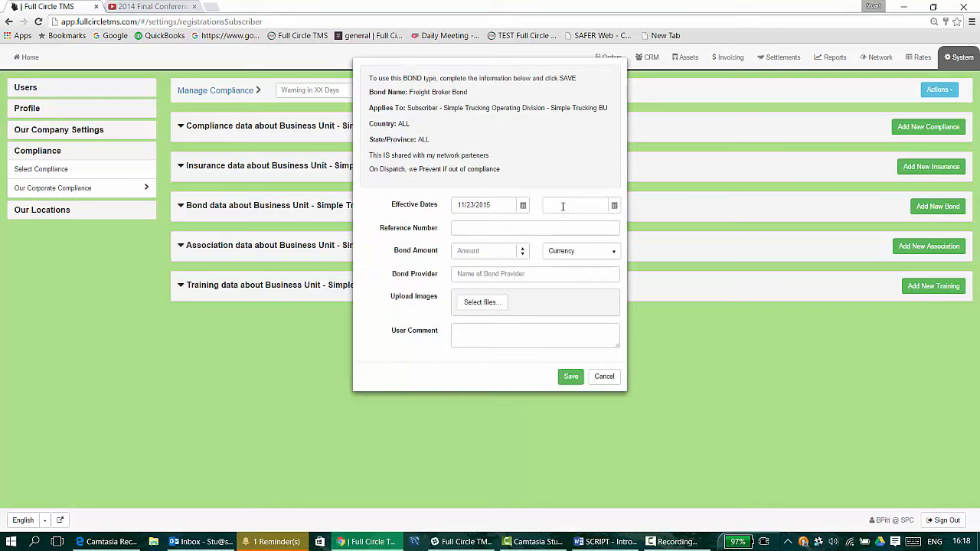
left_click(615, 205)
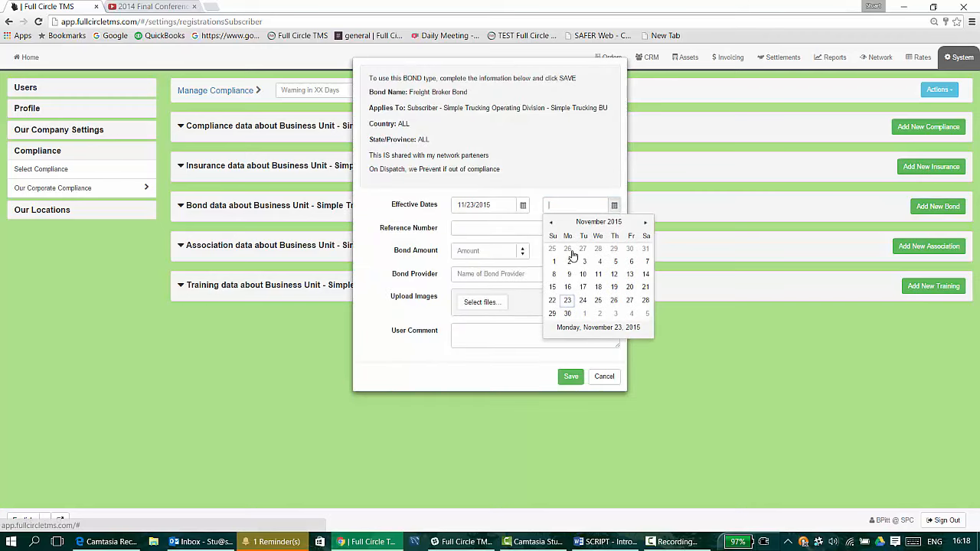
left_click(570, 250)
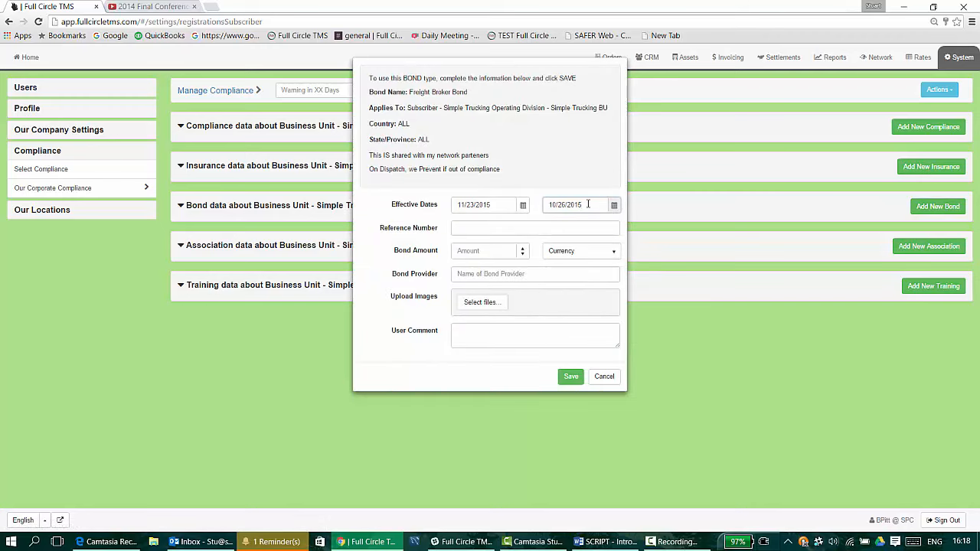
left_click_drag(589, 204, 575, 204)
type("17")
left_click(518, 230)
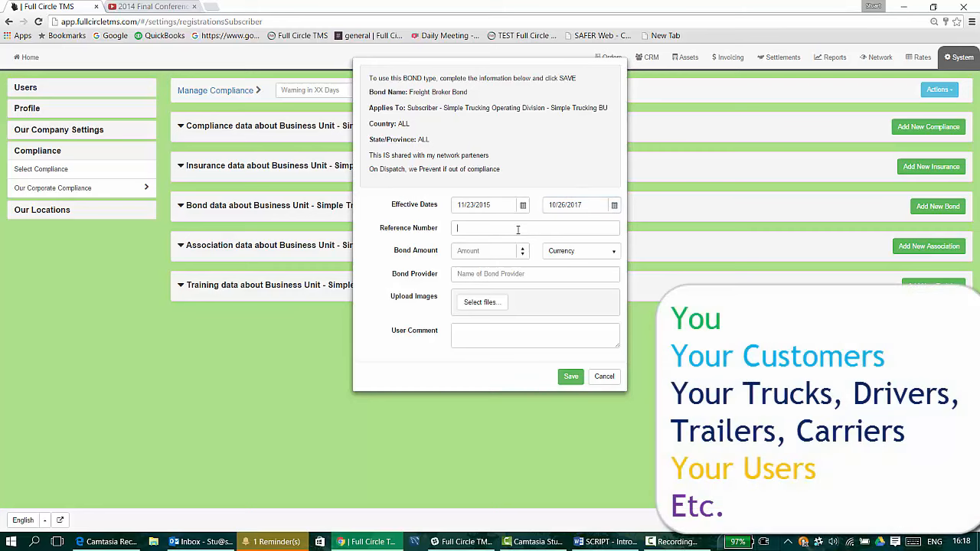
type("12345")
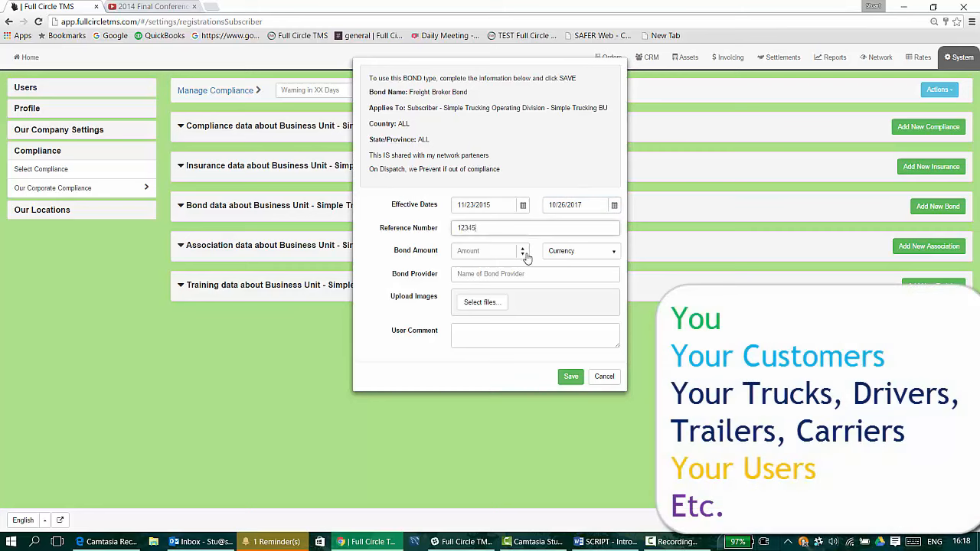
Set the bond amount to 10,000,000.00 and choose its currency
left_click(488, 251)
type("10000000")
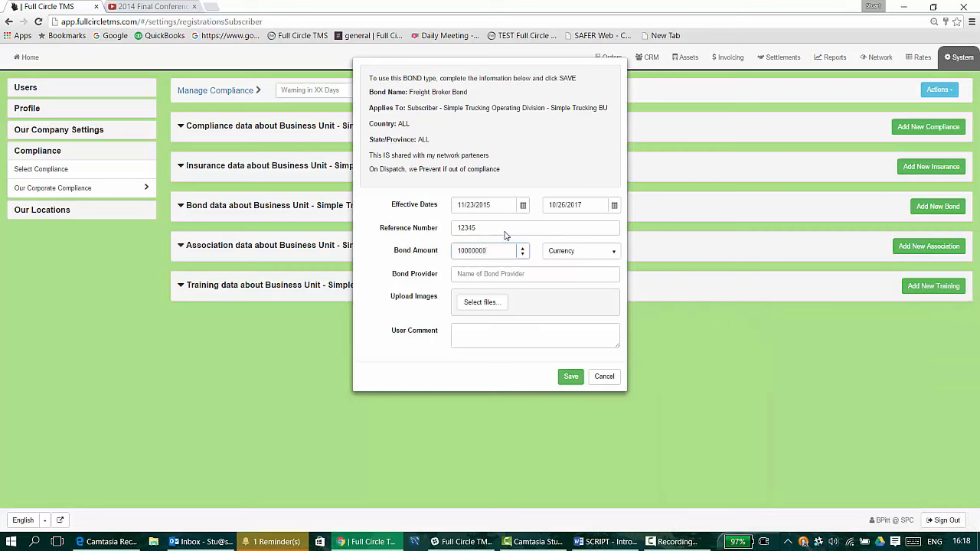
key("Tab")
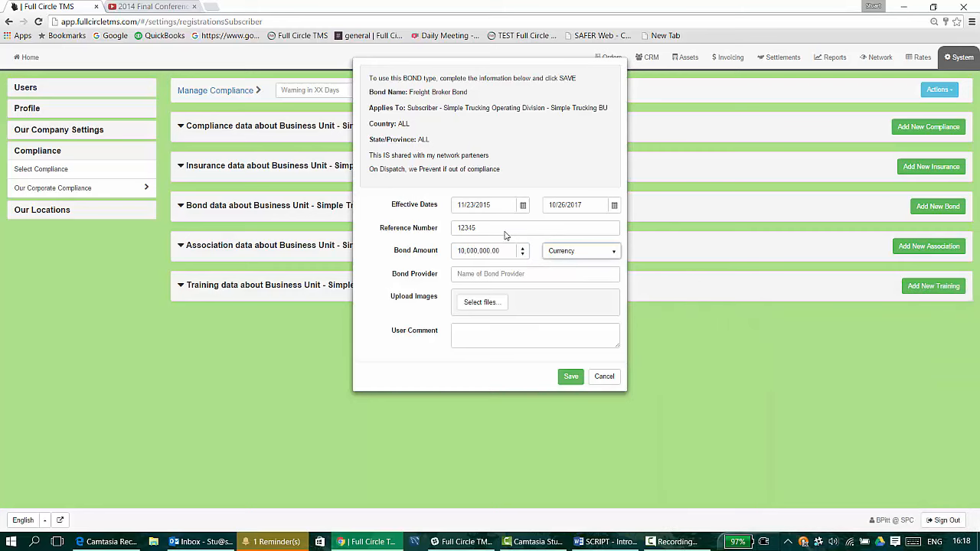
key("Down")
key("Tab")
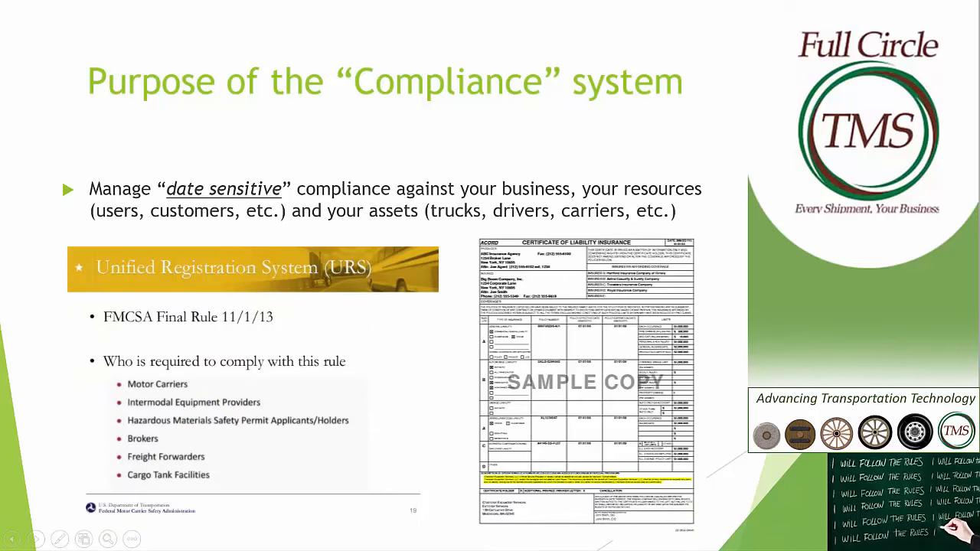
left_click(306, 281)
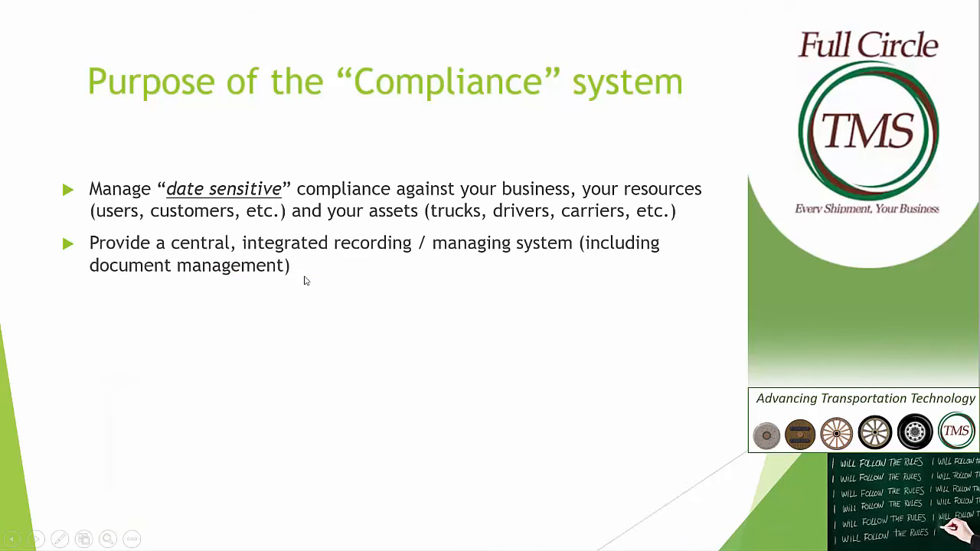
left_click(345, 297)
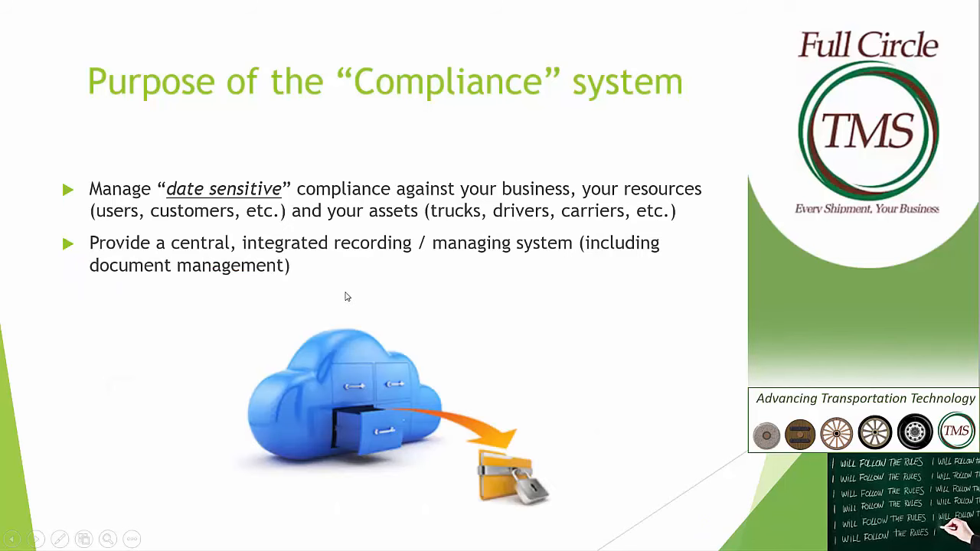